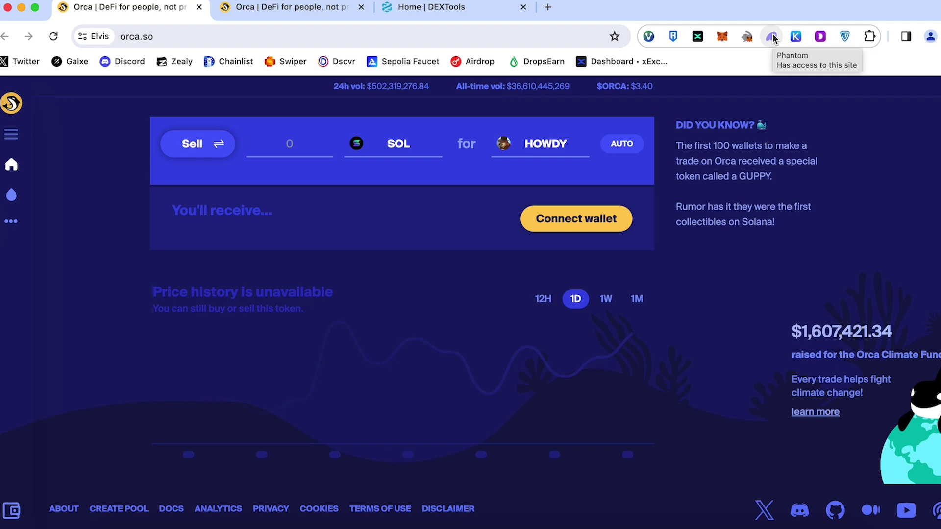
- Connect the Phantom wallet to Orca so the swap form shows a 0.0762 SOL max
left_click(12, 512)
left_click(558, 272)
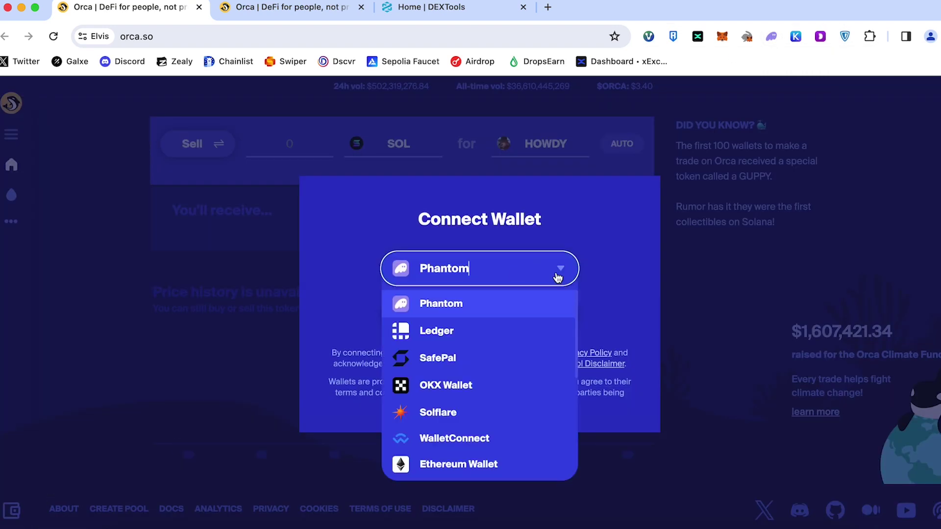
scroll(479, 363, "down", 5)
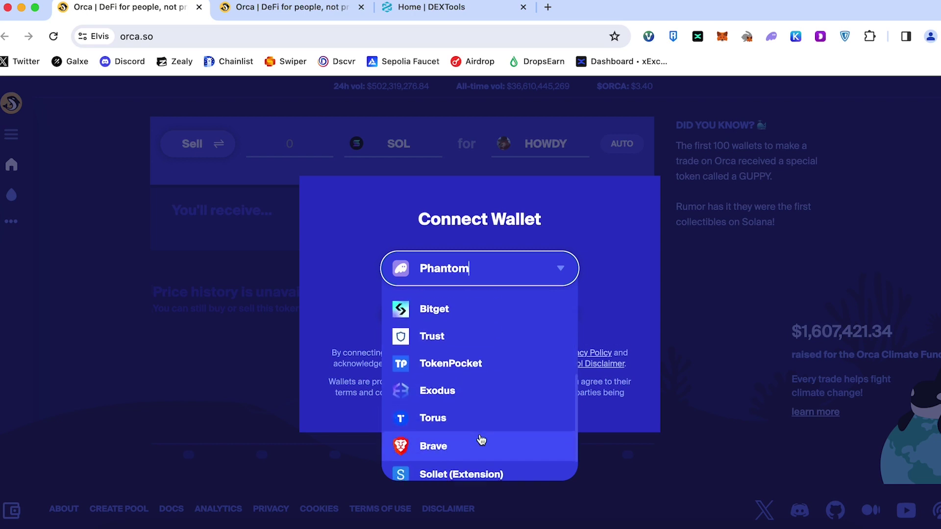
scroll(470, 392, "up", 5)
left_click(466, 305)
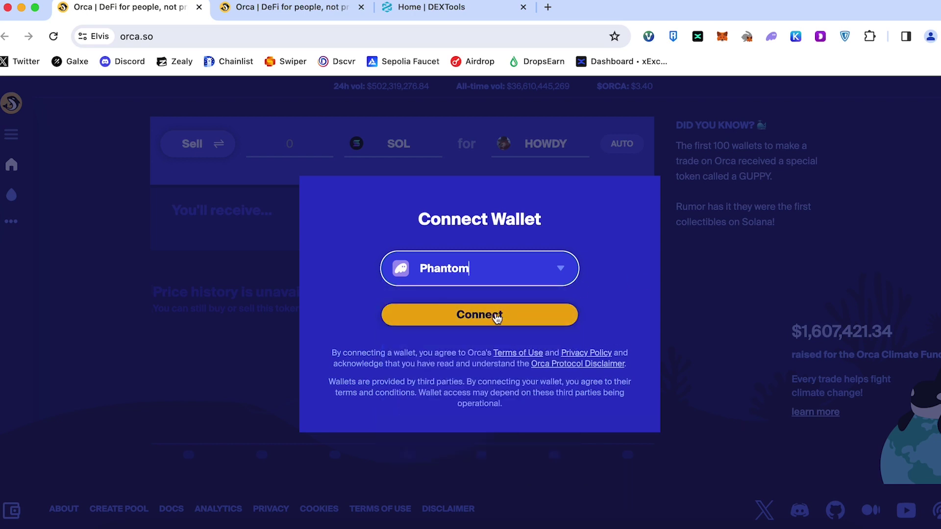
left_click(490, 317)
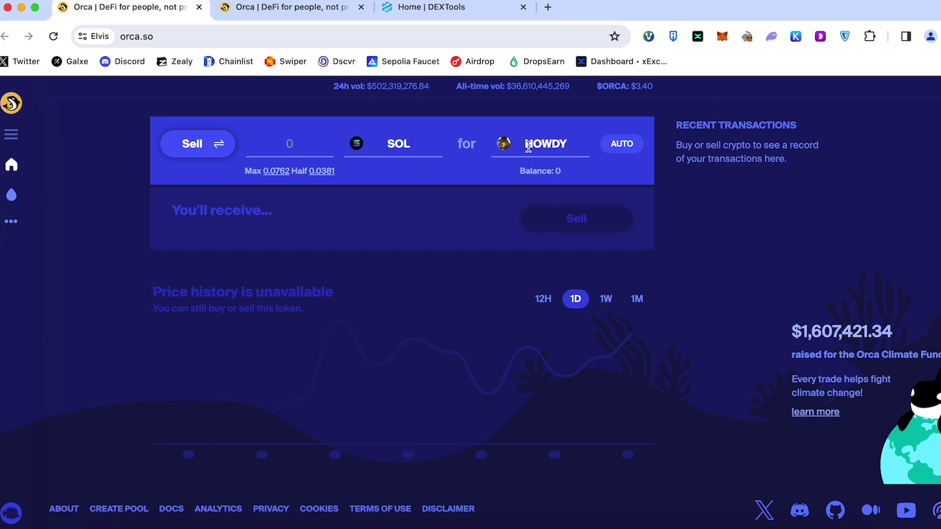
- Sell 0.01 SOL for 1095 HOWDY and approve the swap in Phantom
left_click(289, 143)
type("0.01")
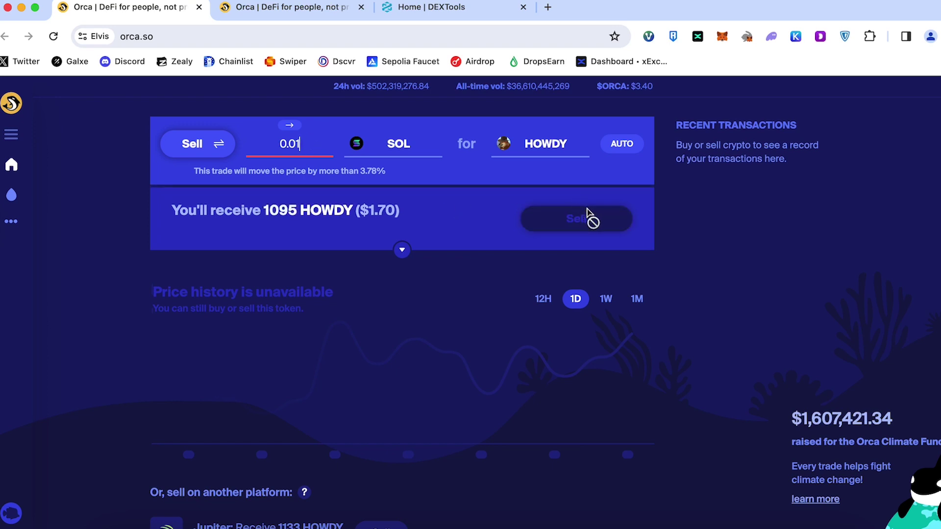
left_click(585, 231)
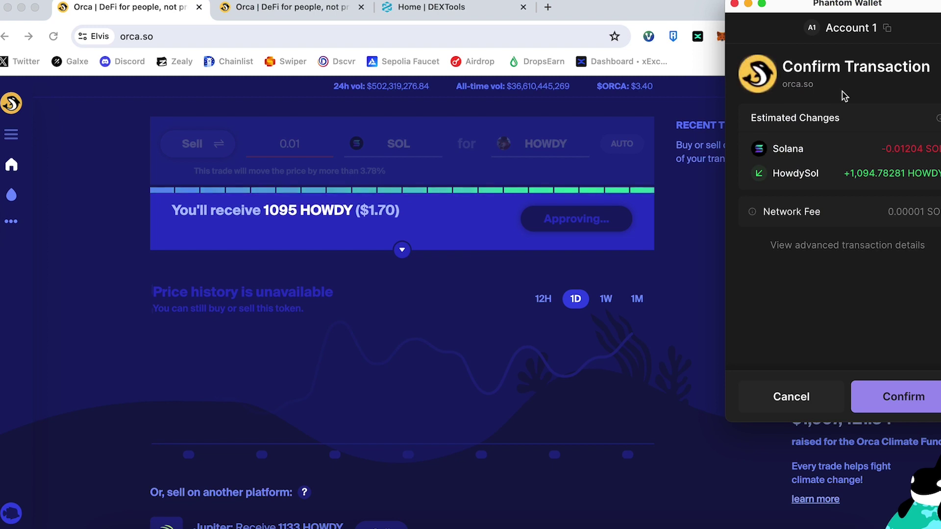
left_click(916, 406)
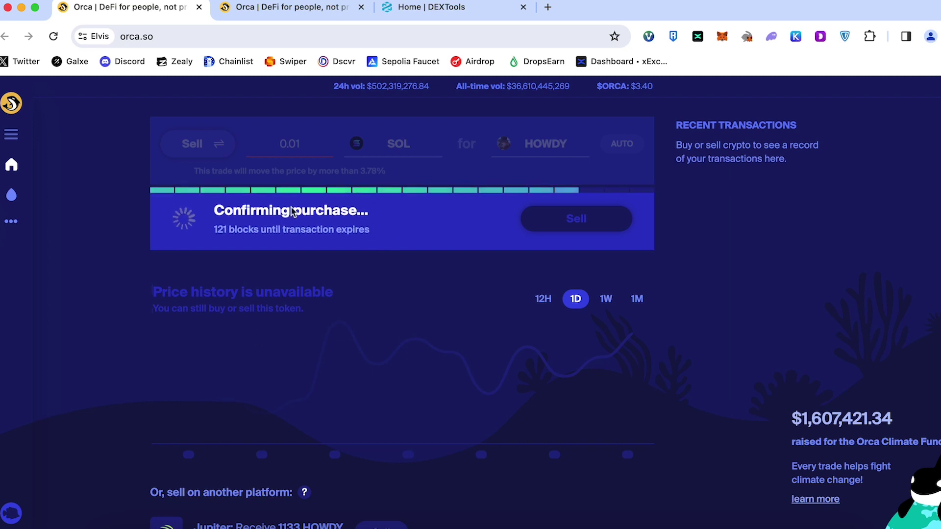
scroll(235, 406, "down", 2)
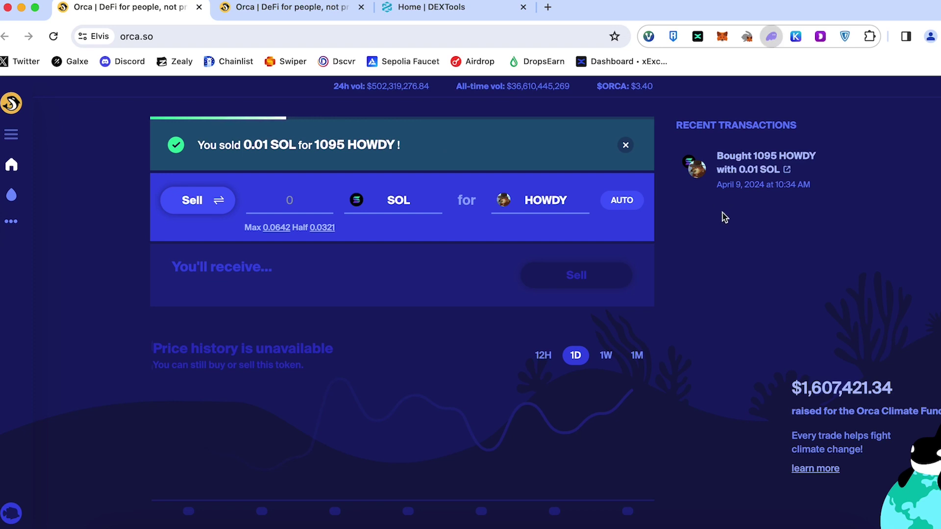
- Review the wallet's token balances and the swap token list, keeping SOL selected
left_click(771, 37)
scroll(696, 265, "down", 5)
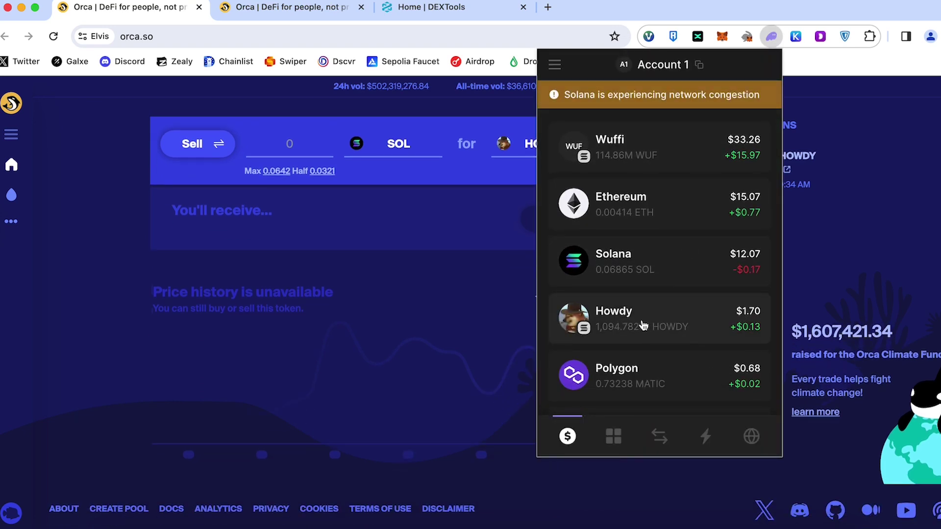
left_click(534, 144)
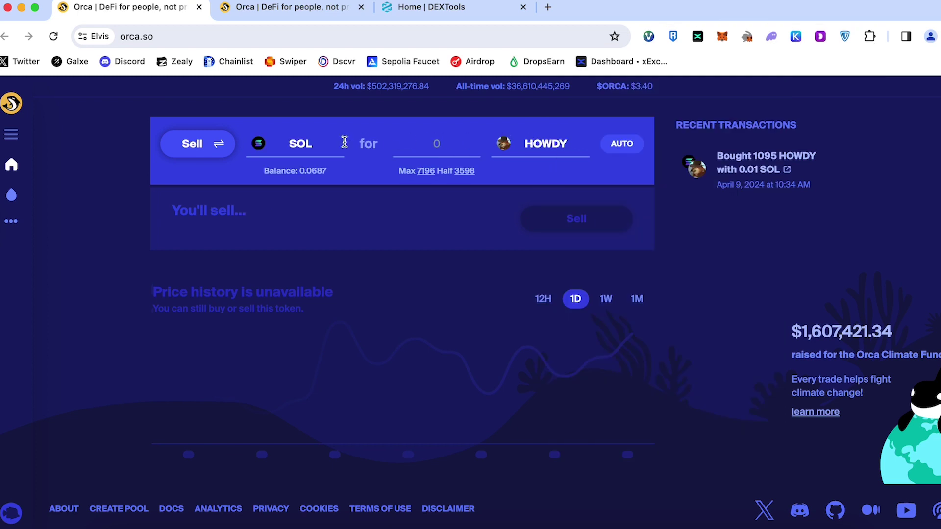
left_click(320, 143)
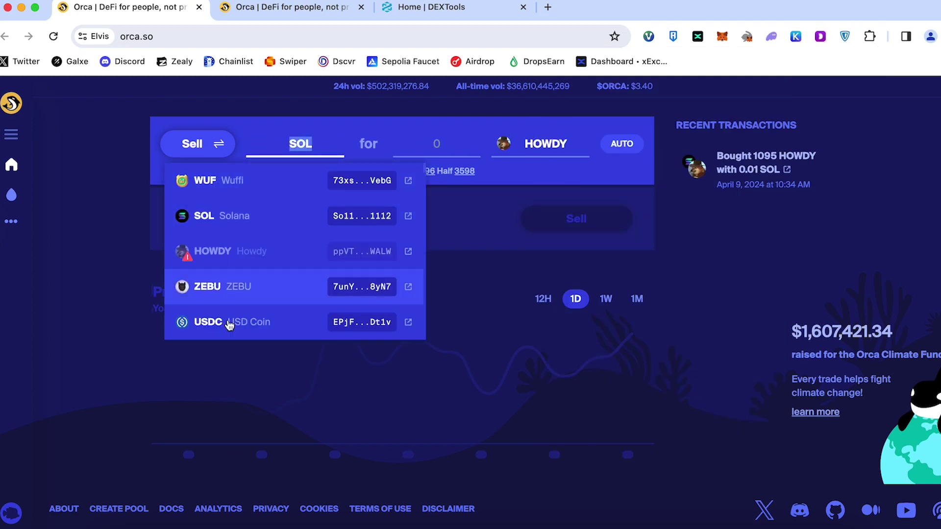
scroll(244, 263, "down", 3)
scroll(310, 244, "up", 3)
left_click(281, 212)
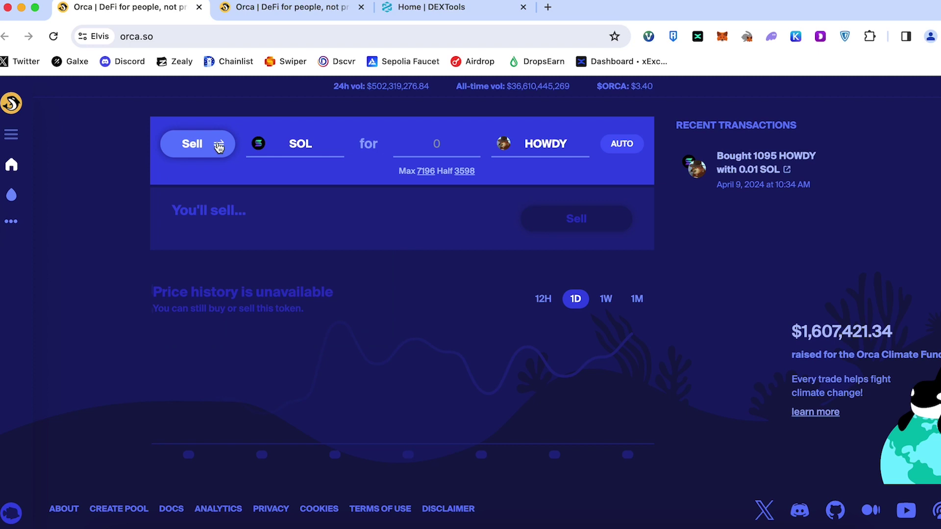
- Trade the full 1094.782814 HOWDY balance for about 0.0095 SOL, approved in Phantom
left_click(218, 145)
left_click(464, 145)
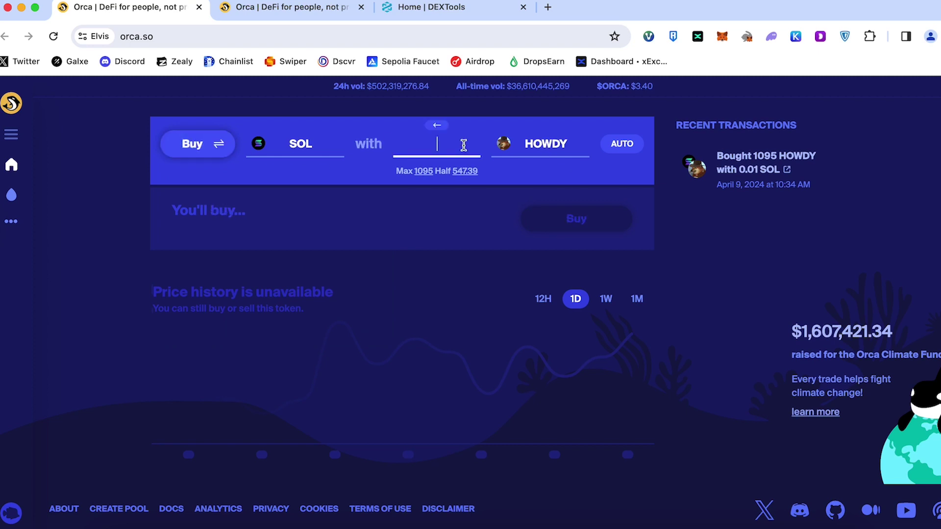
left_click(424, 172)
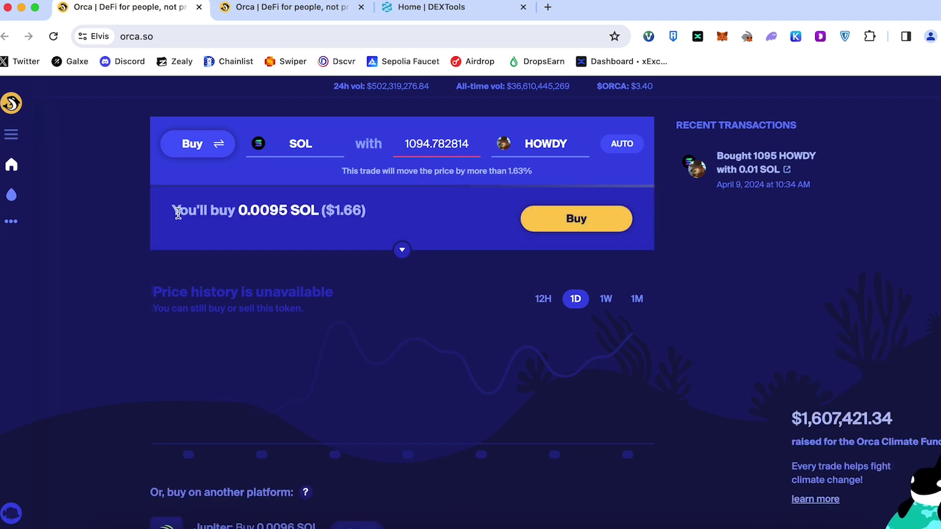
left_click(585, 223)
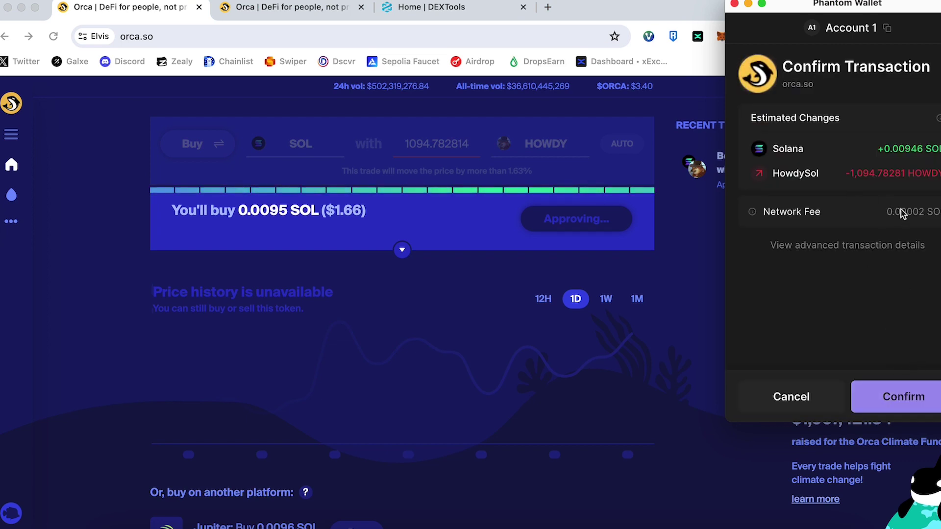
left_click(909, 405)
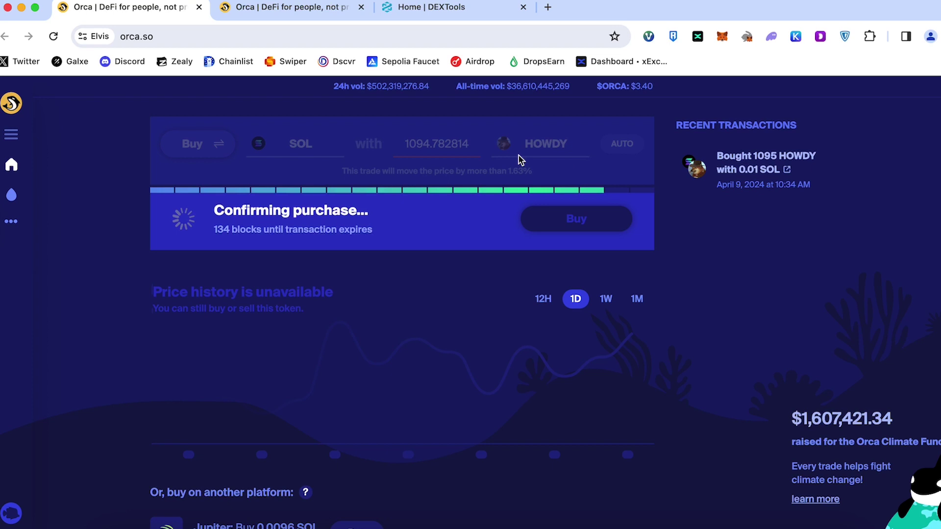
- Switch to DEXTools and browse the blockchain network choices for the pairs list
left_click(426, 7)
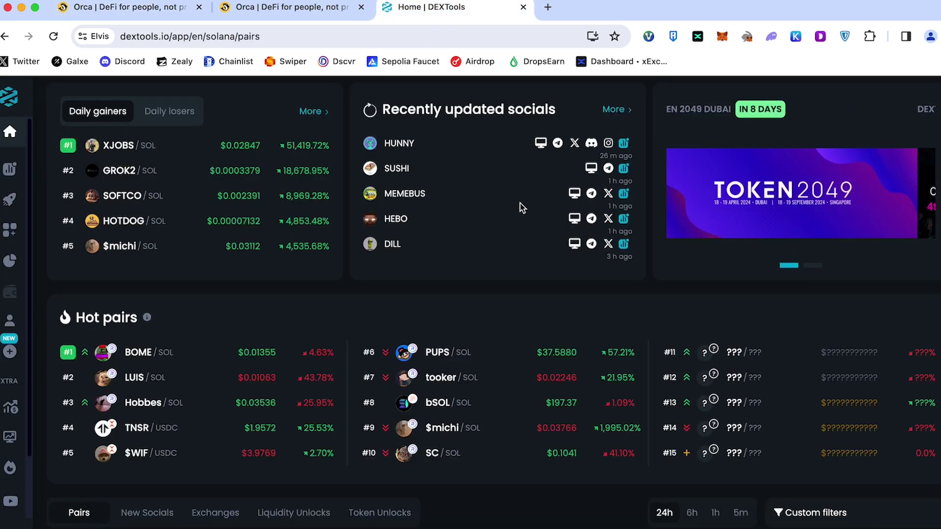
scroll(357, 248, "up", 6)
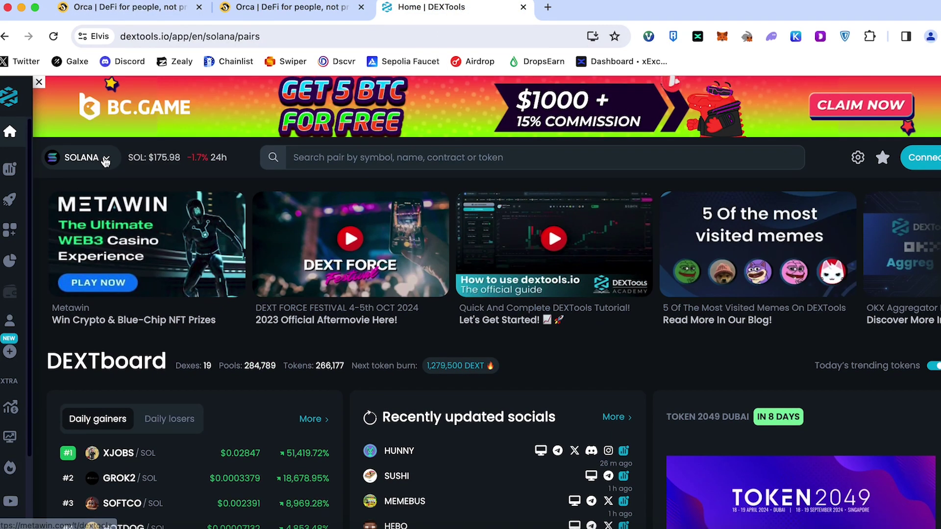
left_click(86, 157)
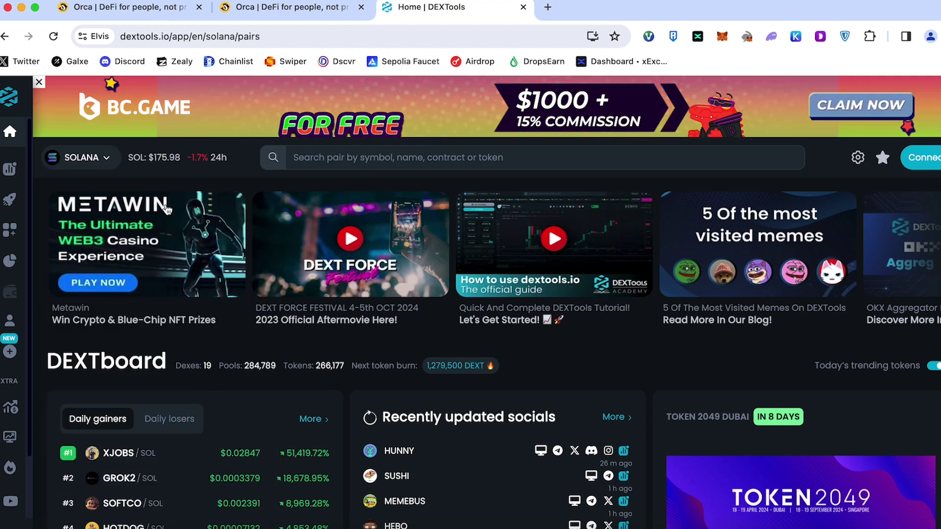
scroll(278, 244, "down", 6)
scroll(278, 244, "down", 6)
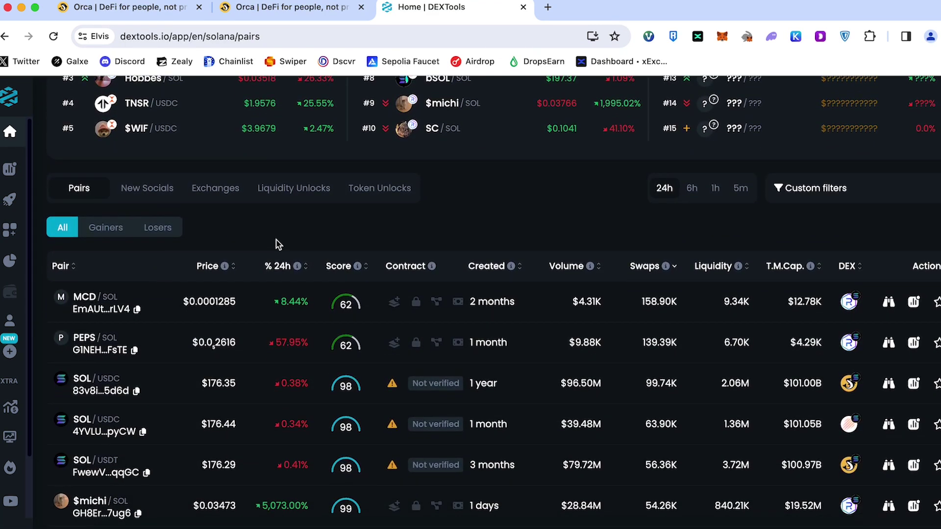
scroll(588, 244, "up", 1)
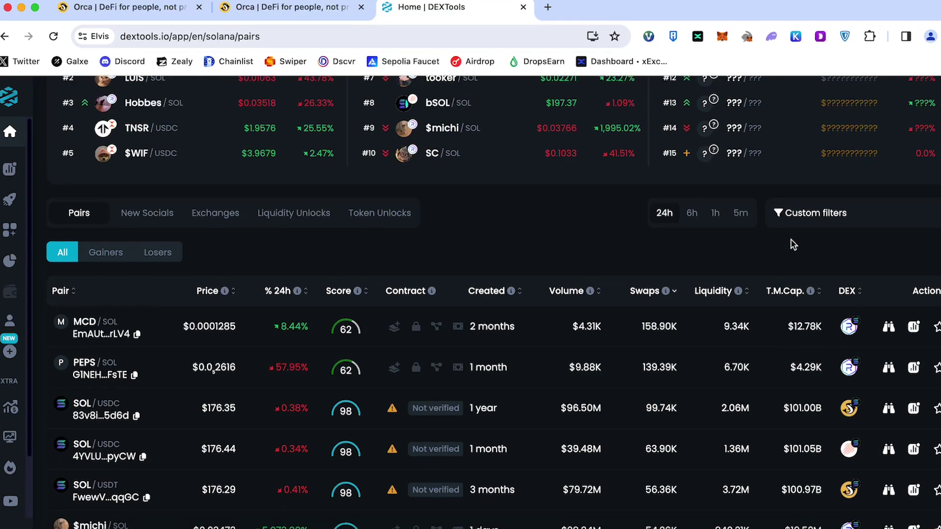
- Apply custom filters limiting the pairs list to the Solana chain and the Orca V2 exchange
left_click(810, 214)
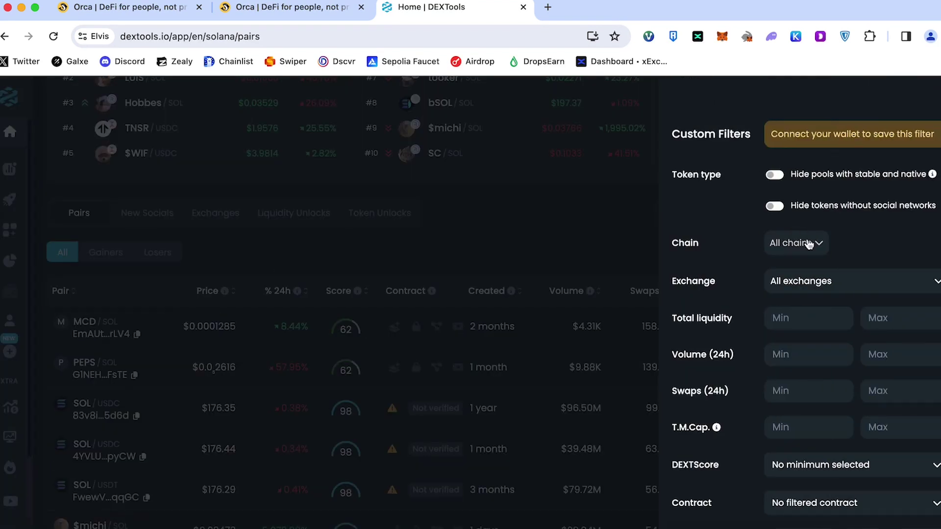
left_click(811, 245)
left_click(819, 274)
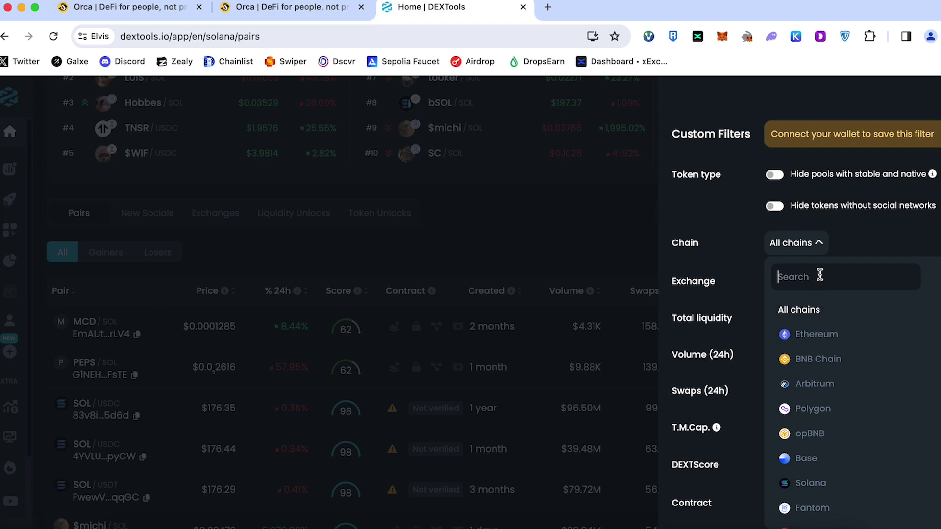
type("sol")
left_click(813, 312)
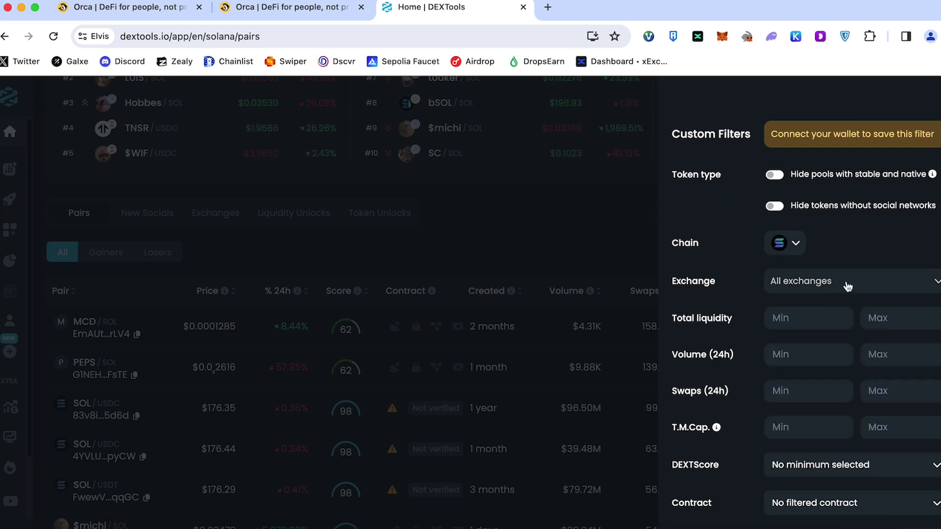
left_click(848, 287)
type("or")
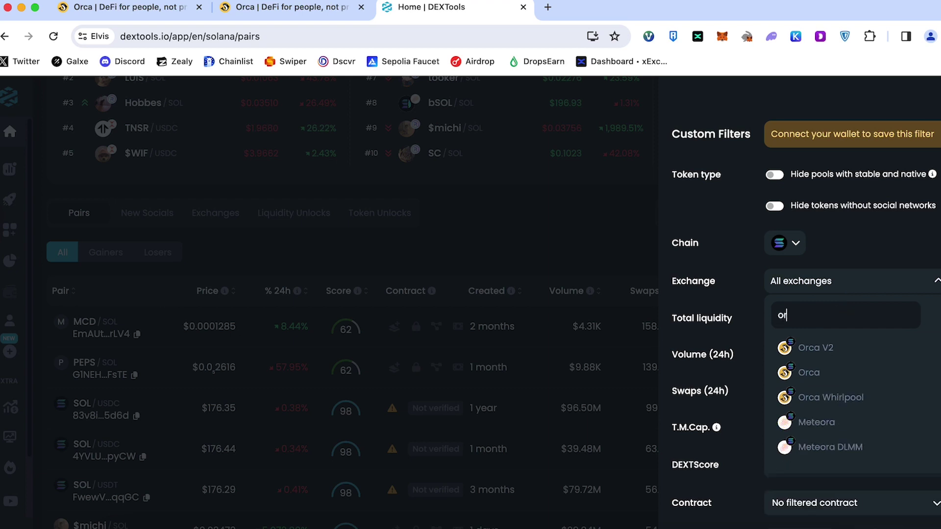
left_click(827, 353)
scroll(829, 378, "down", 5)
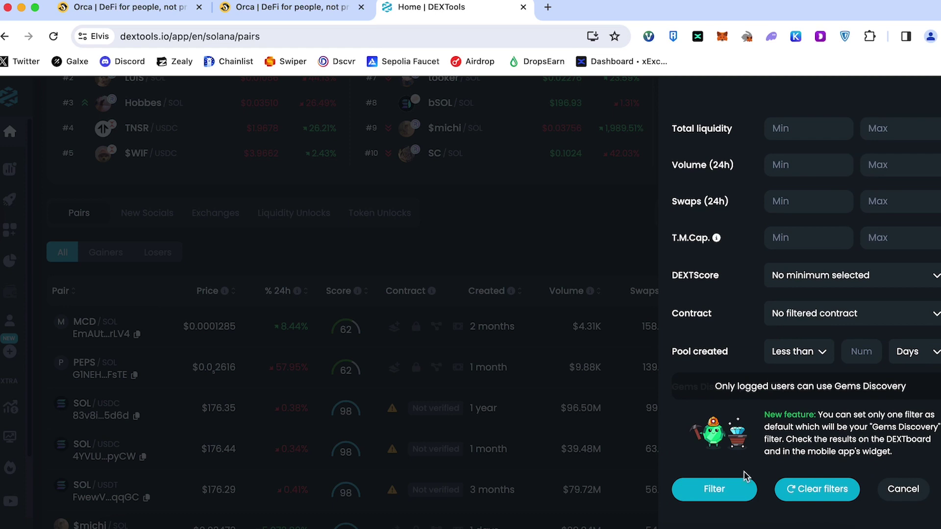
left_click(714, 489)
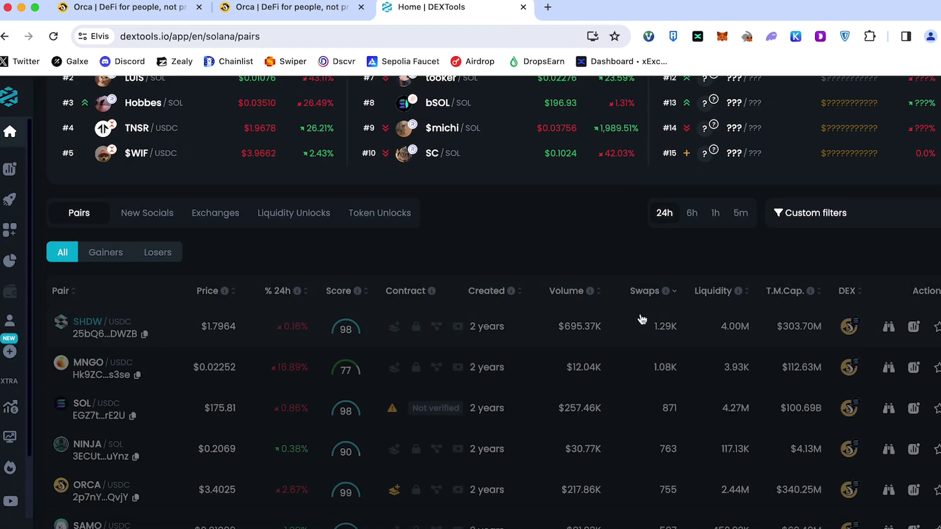
- On the NINJA/SOL Orca pool page, check its liquidity figure and copy the NINJA token address
scroll(852, 343, "down", 1)
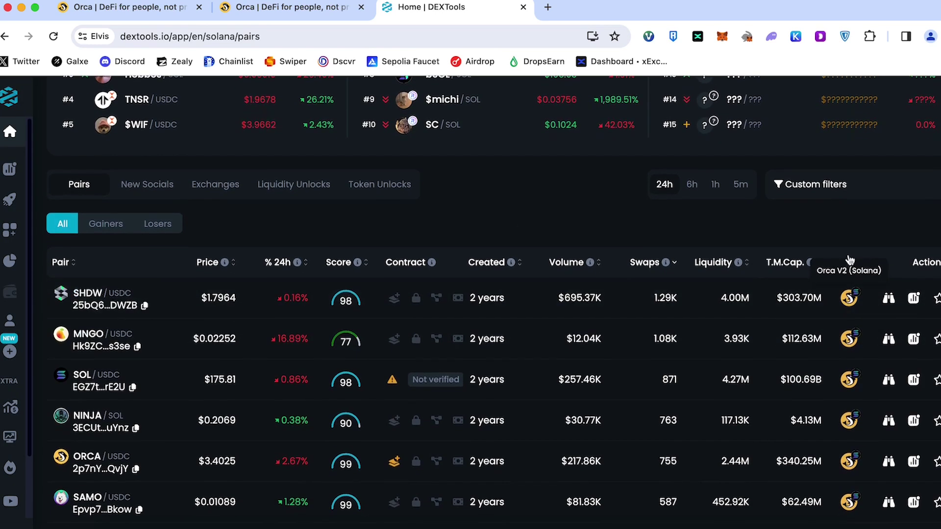
scroll(850, 399, "down", 4)
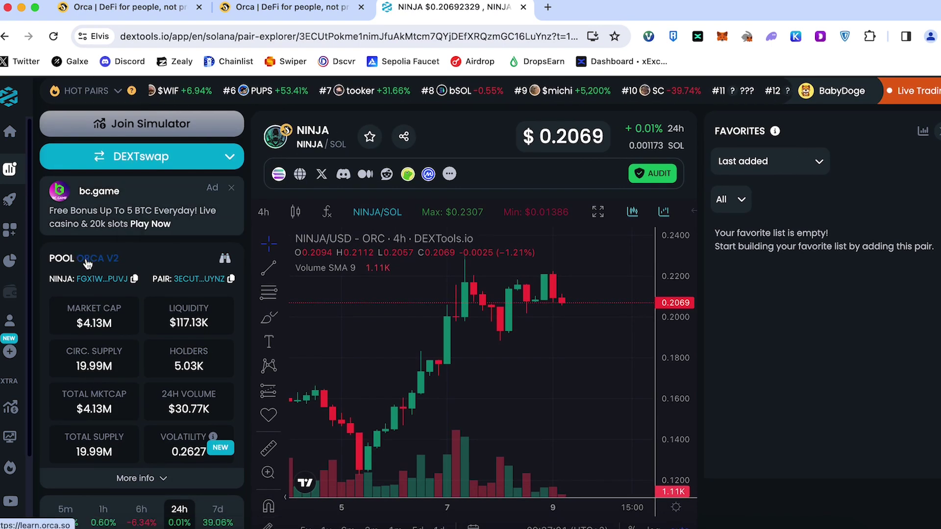
scroll(84, 308, "down", 1)
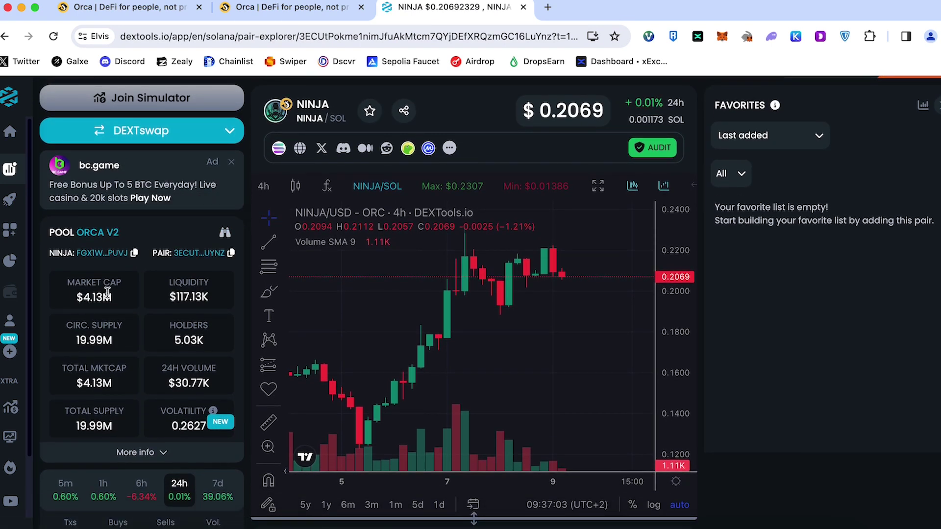
left_click_drag(174, 296, 215, 300)
left_click(189, 295)
scroll(590, 328, "down", 5)
scroll(129, 306, "up", 2)
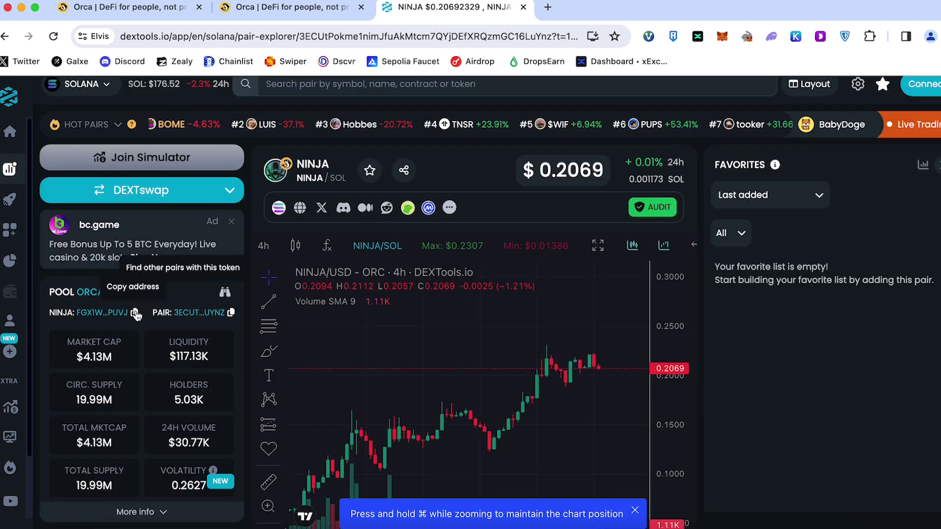
left_click(135, 314)
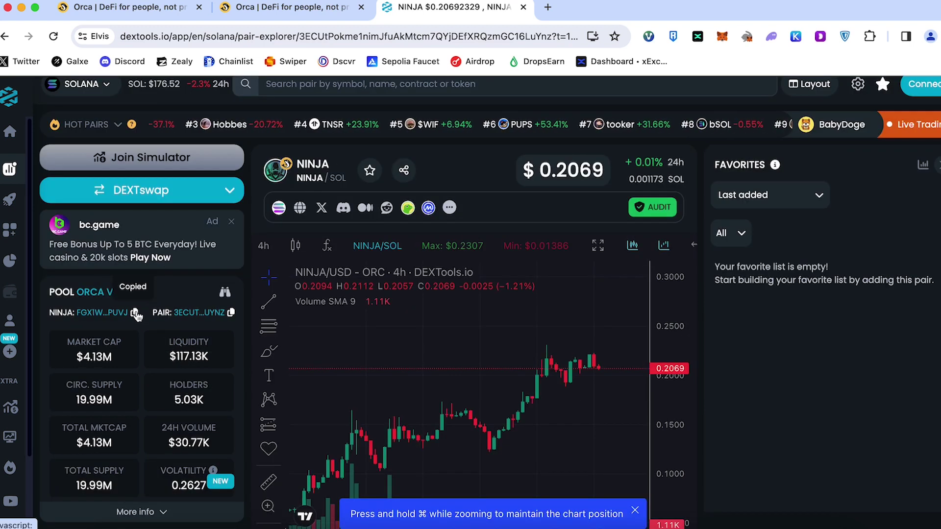
- Back in Orca, paste the NINJA address and pick NINJA as the token received for SOL
left_click(127, 8)
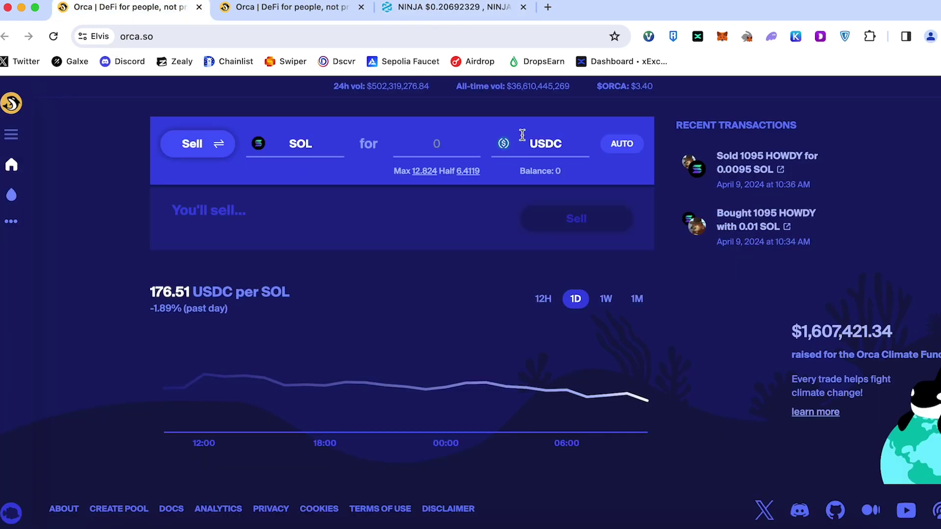
left_click(547, 143)
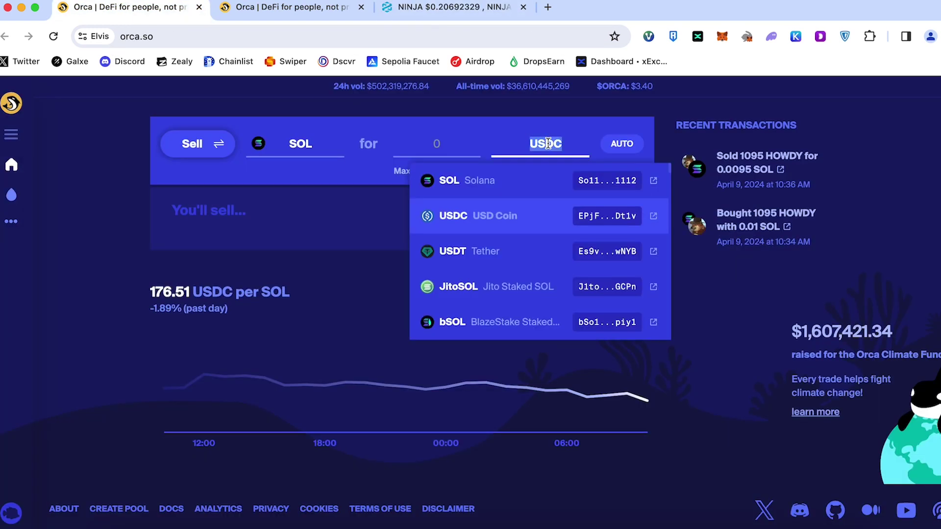
key("super+v")
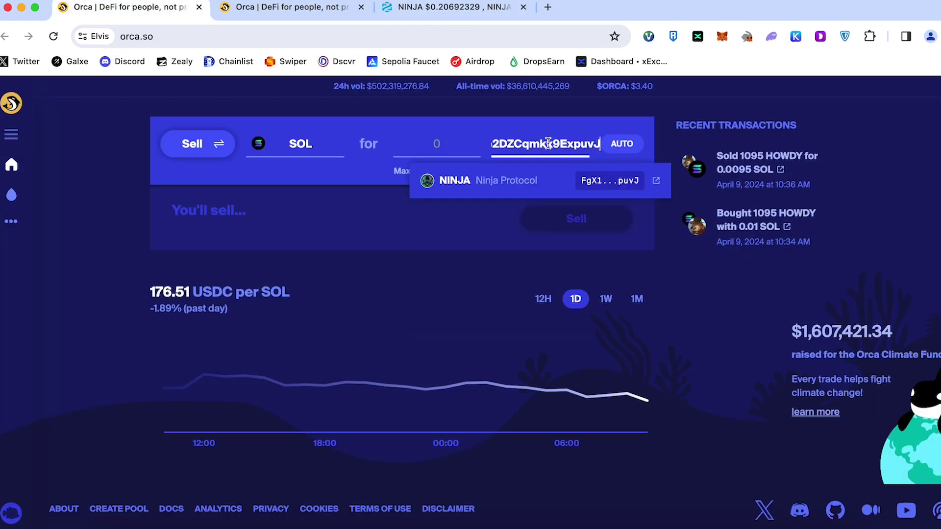
left_click(489, 187)
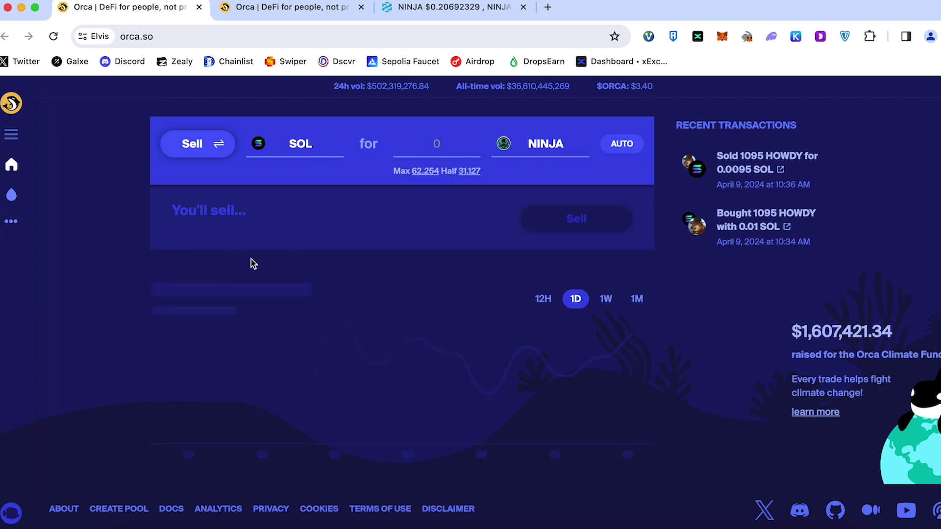
mouse_move(157, 171)
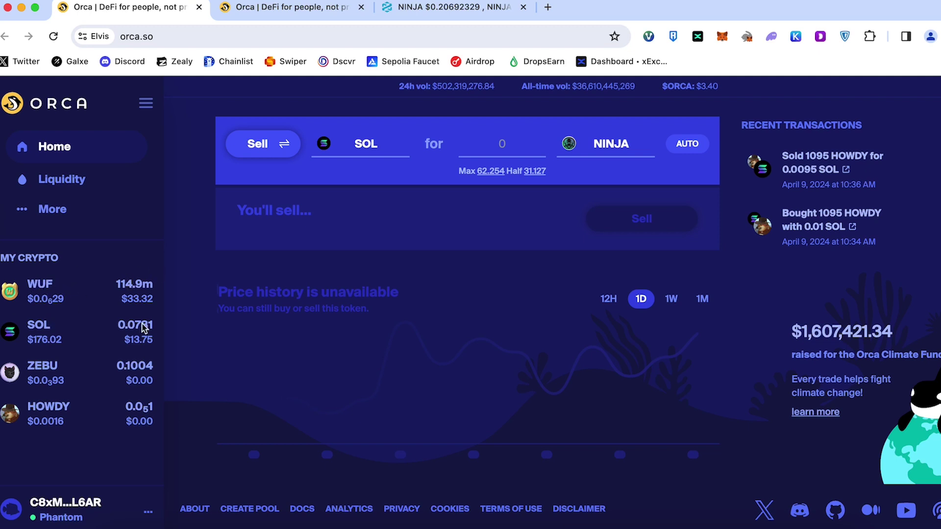
key("super+Tab")
key("super+Tab")
- Open the Liquidity pools page with Phantom connected and review pool display options and yields
left_click(67, 181)
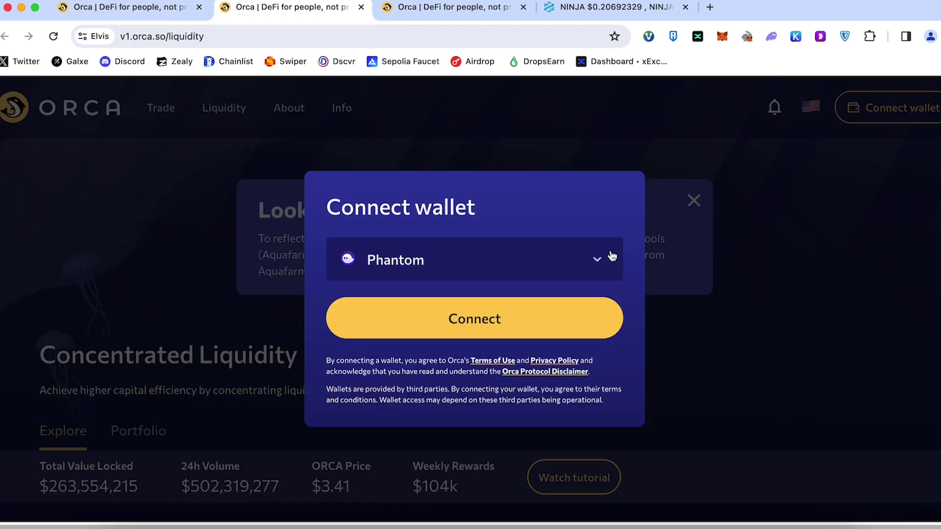
left_click(482, 327)
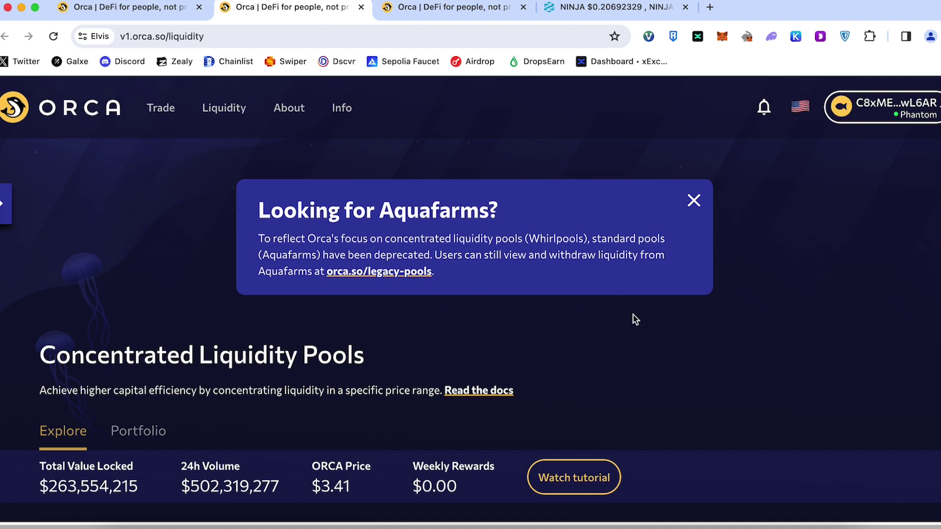
scroll(635, 320, "down", 6)
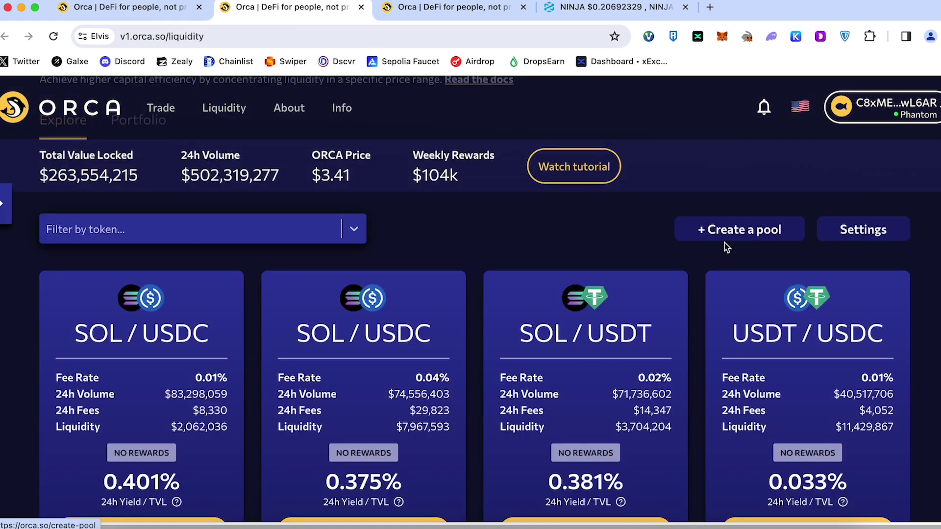
left_click(866, 240)
scroll(517, 290, "down", 1)
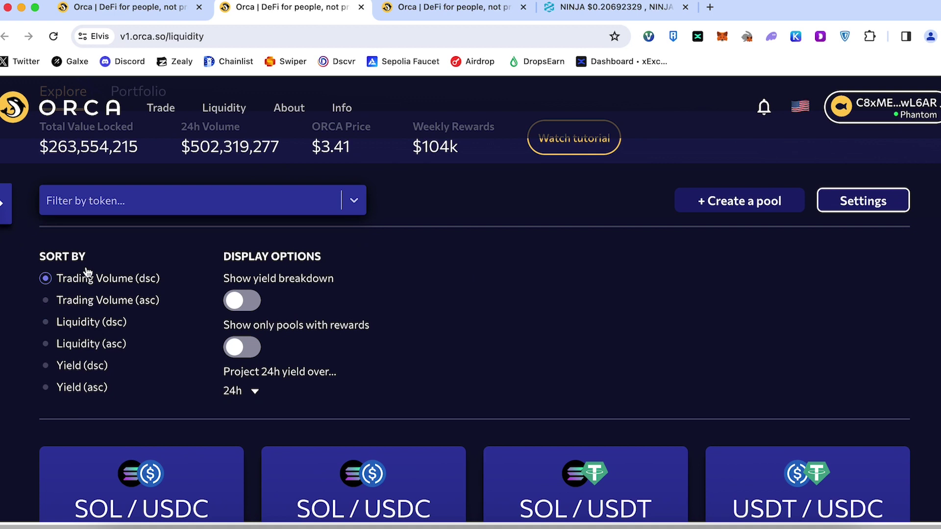
left_click(870, 208)
scroll(471, 279, "up", 2)
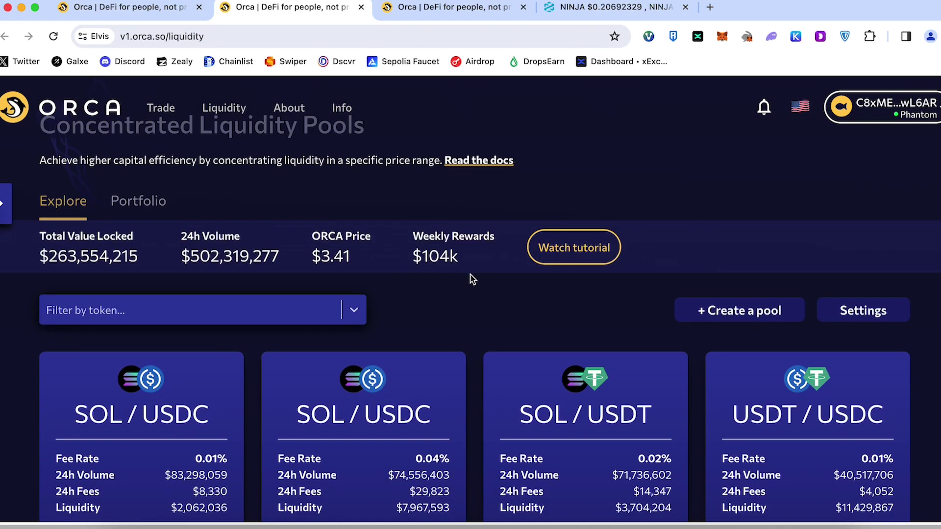
scroll(480, 270, "down", 4)
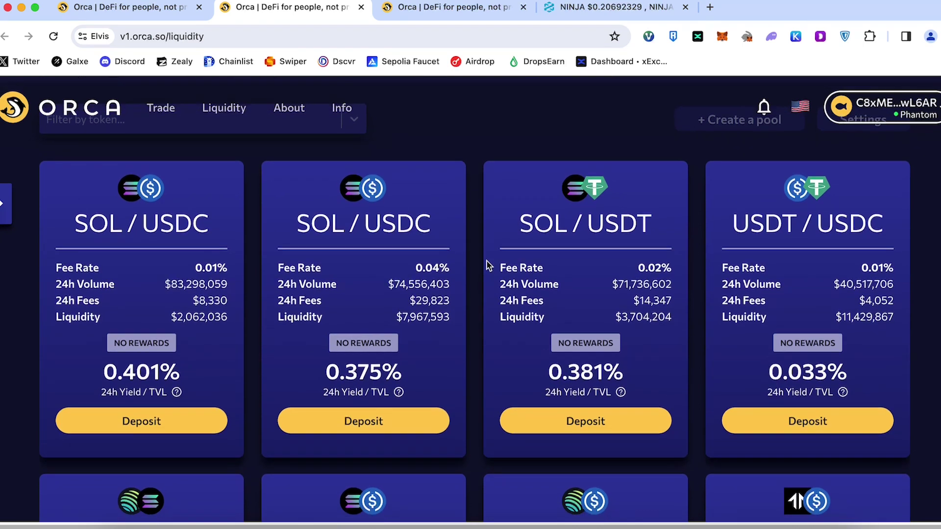
scroll(434, 328, "down", 1)
left_click_drag(328, 351, 398, 348)
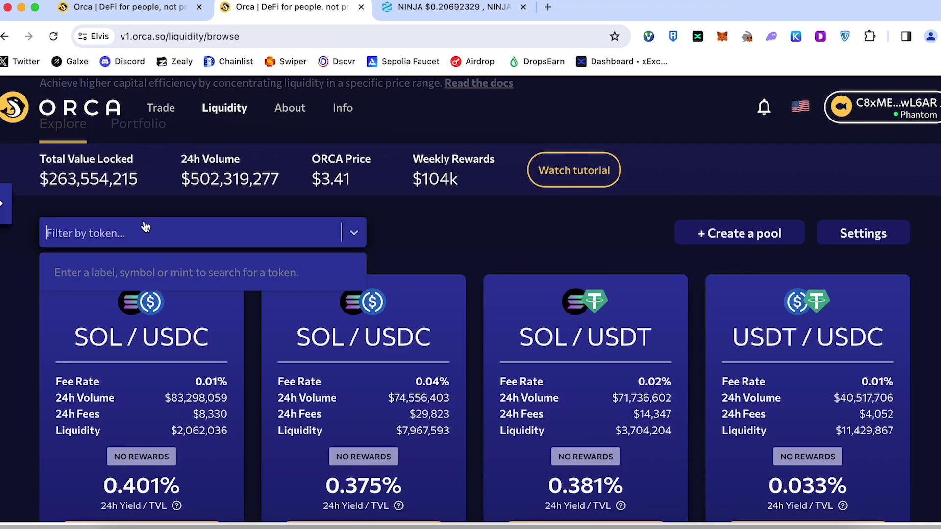
- Filter the pools by 'wuf' to the Wuffi WUF token, leaving the two WUF/SOL pools
type("wuf")
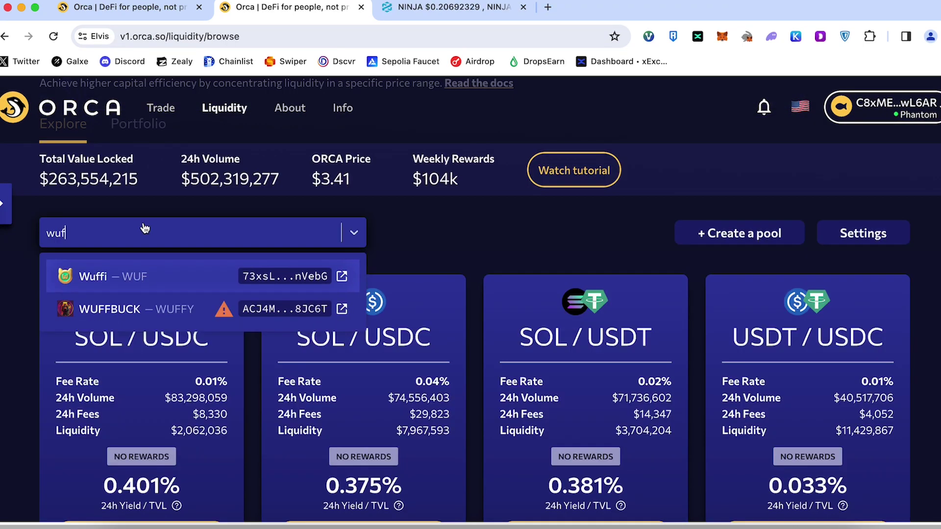
left_click(132, 271)
scroll(231, 267, "down", 4)
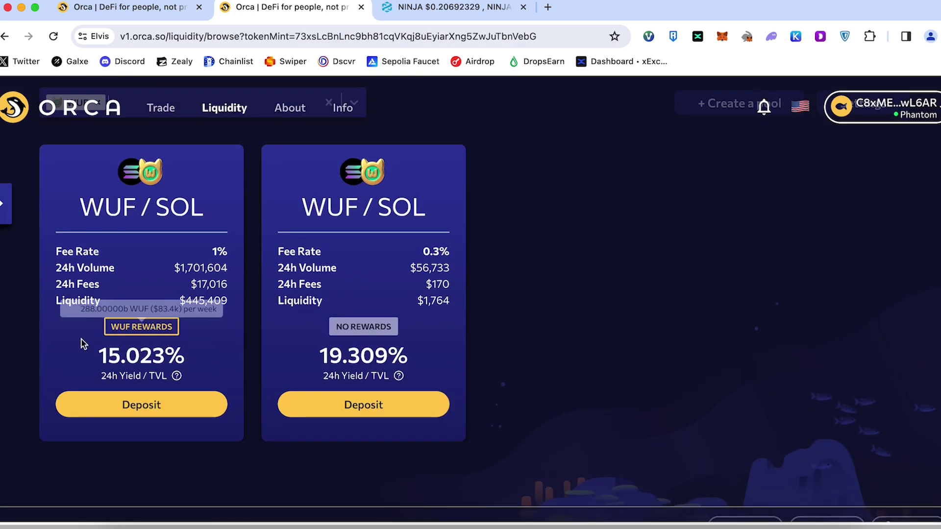
mouse_move(127, 327)
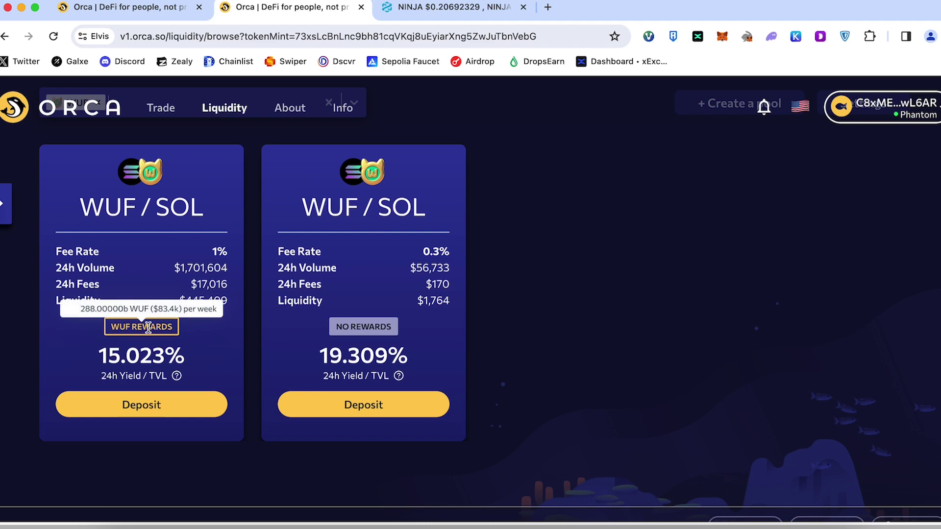
- Start a deposit into the 1% WUF/SOL pool using a full-range price range
left_click(146, 416)
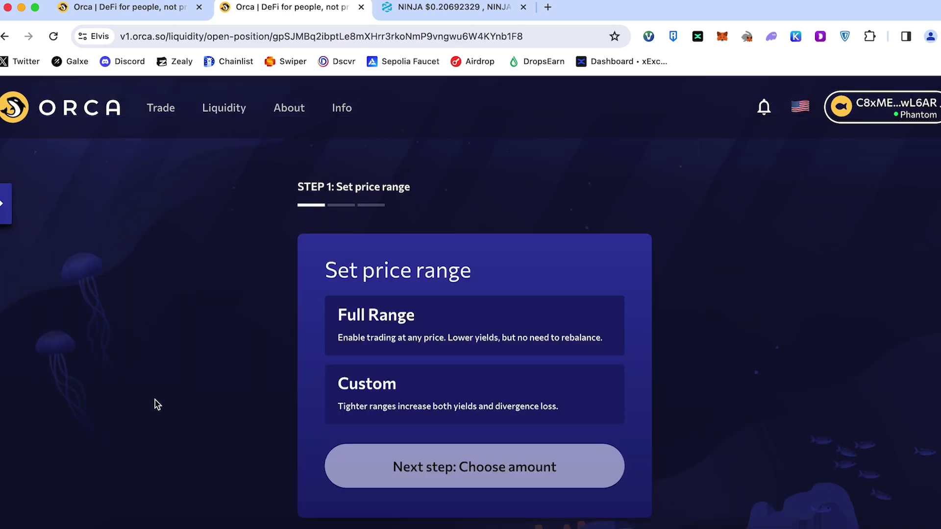
left_click(384, 304)
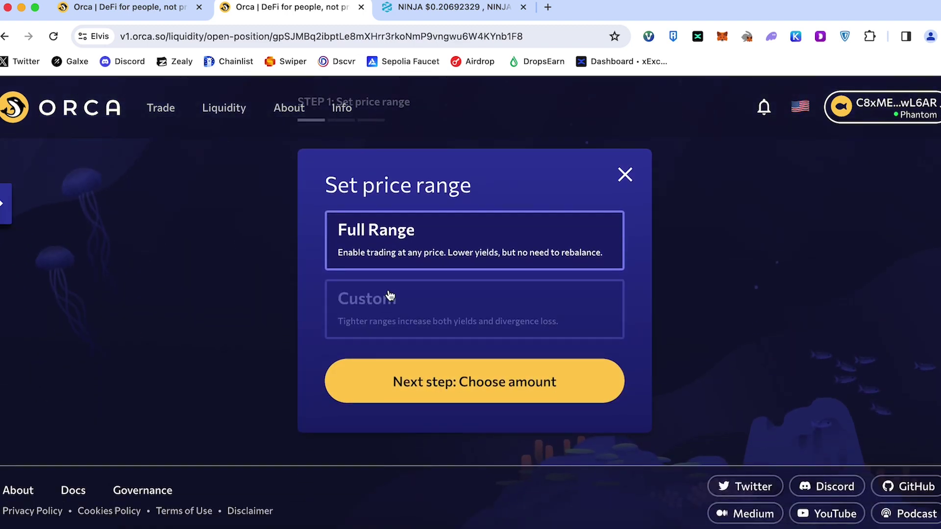
left_click(388, 296)
scroll(490, 303, "down", 3)
scroll(277, 350, "down", 6)
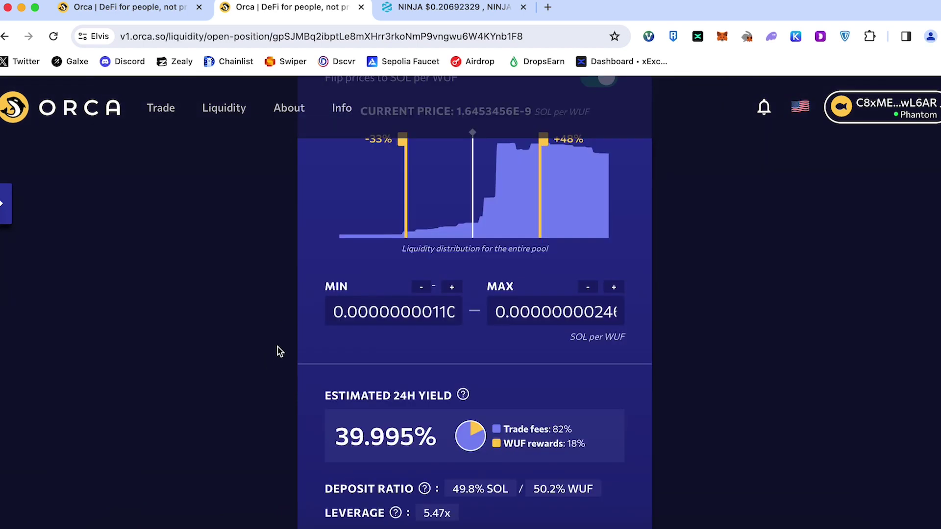
scroll(288, 353, "up", 10)
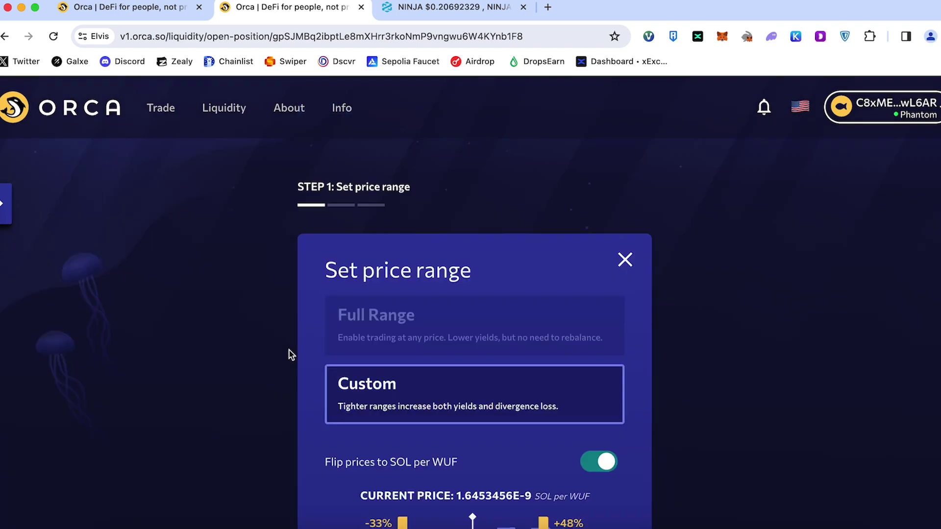
left_click(466, 323)
scroll(294, 343, "down", 2)
left_click(480, 392)
- Enable deposit-ratio matching and enter 0.03 SOL as the deposit amount
mouse_move(553, 195)
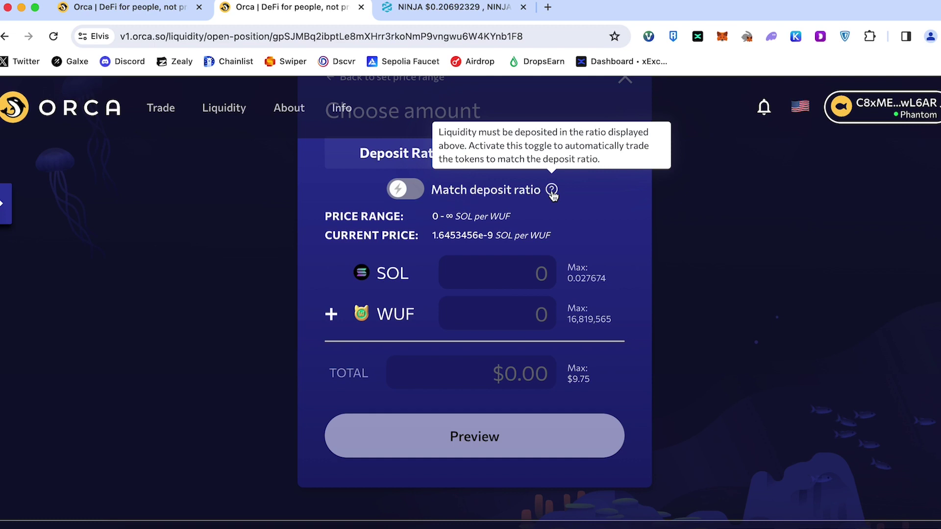
left_click(405, 189)
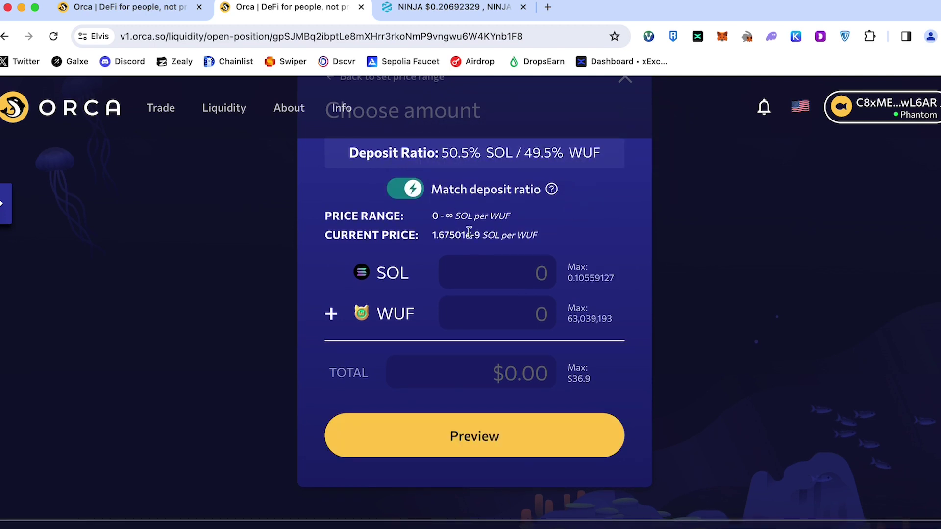
left_click(588, 278)
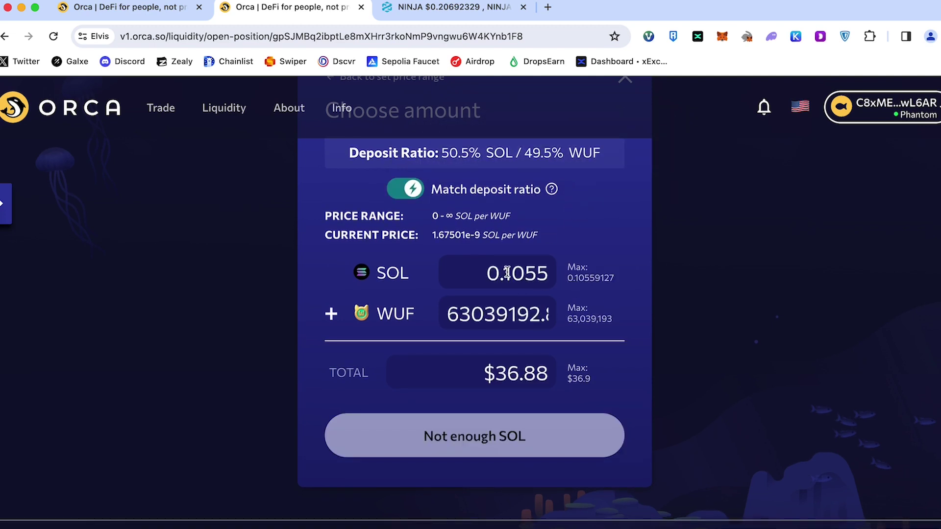
left_click_drag(502, 273, 579, 276)
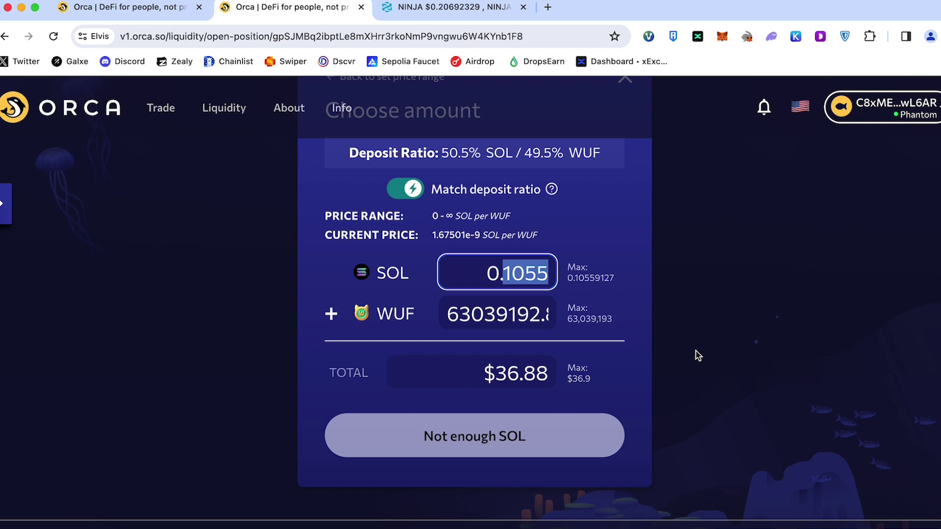
type("0")
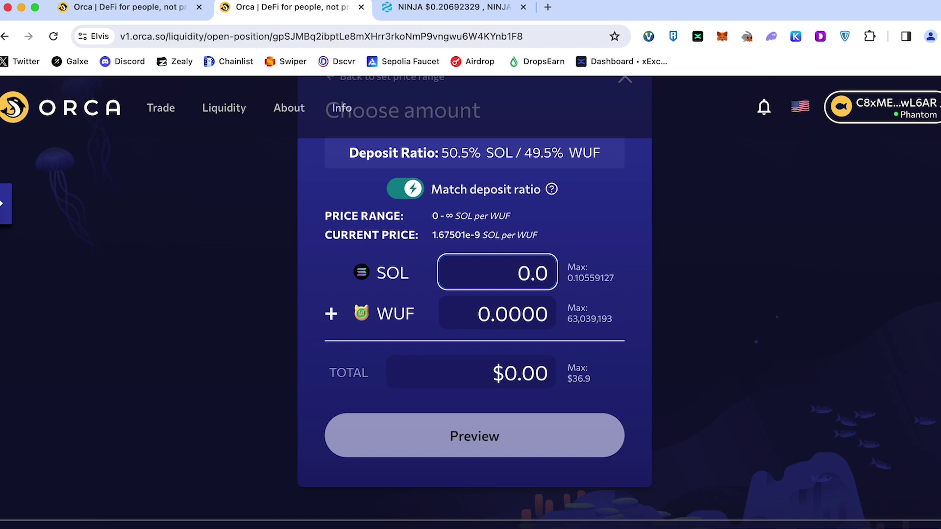
type("3")
- Preview and confirm depositing 0.03045 SOL and 18178996 WUF, approving the transaction in Phantom
left_click(461, 439)
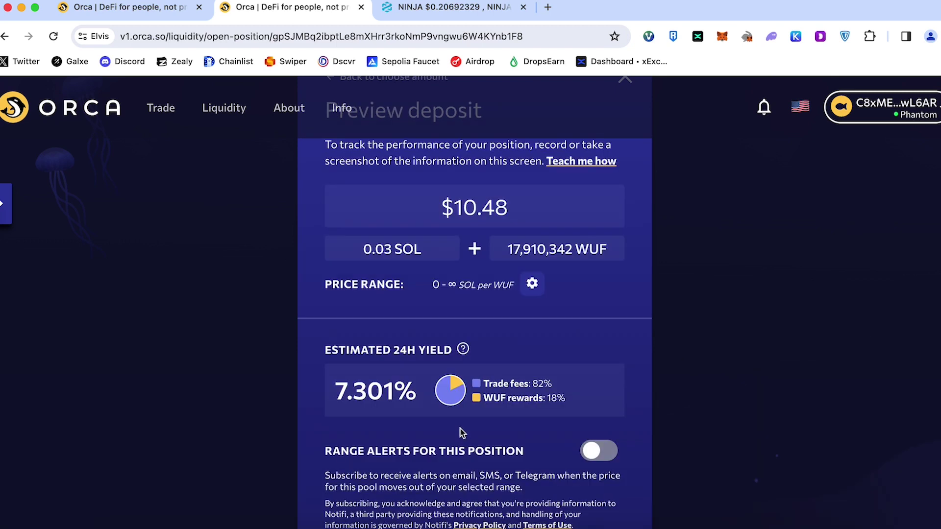
scroll(460, 432, "down", 3)
scroll(353, 318, "up", 3)
mouse_move(410, 358)
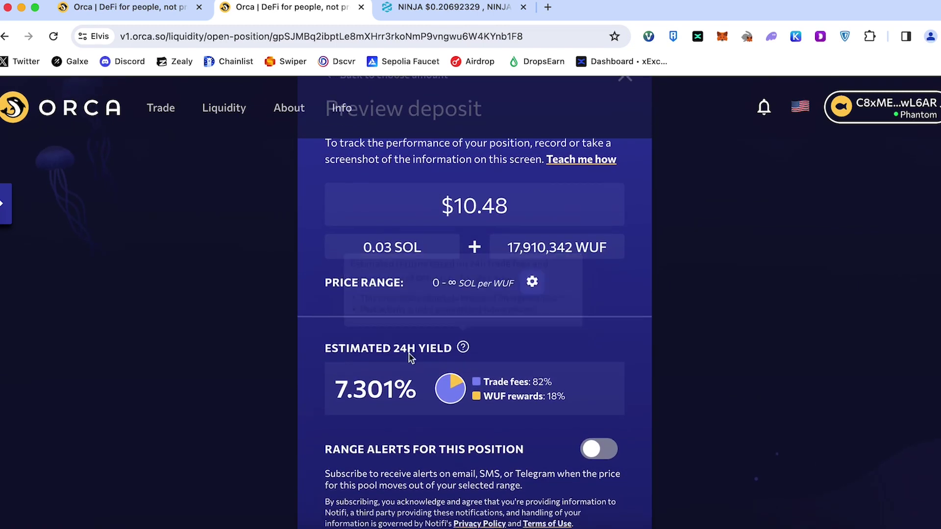
scroll(410, 343, "down", 1)
mouse_move(463, 329)
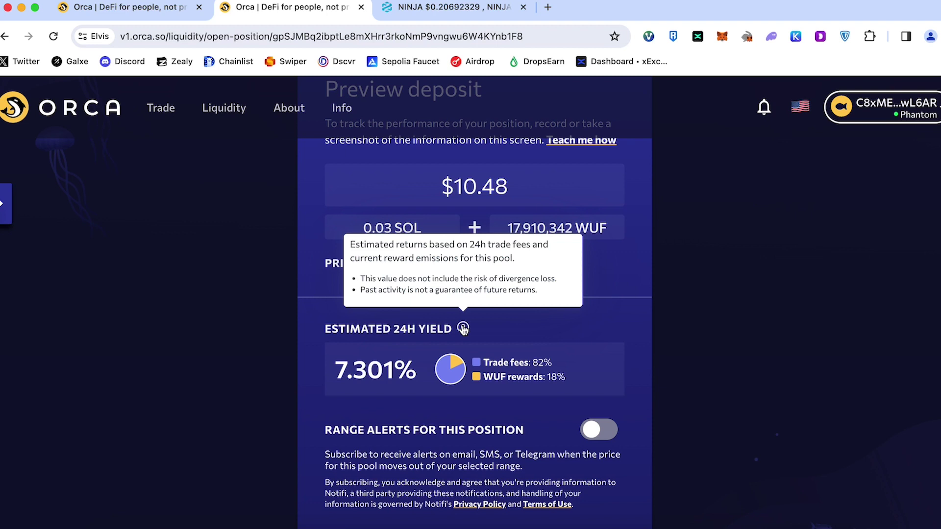
scroll(432, 343, "down", 3)
left_click(470, 433)
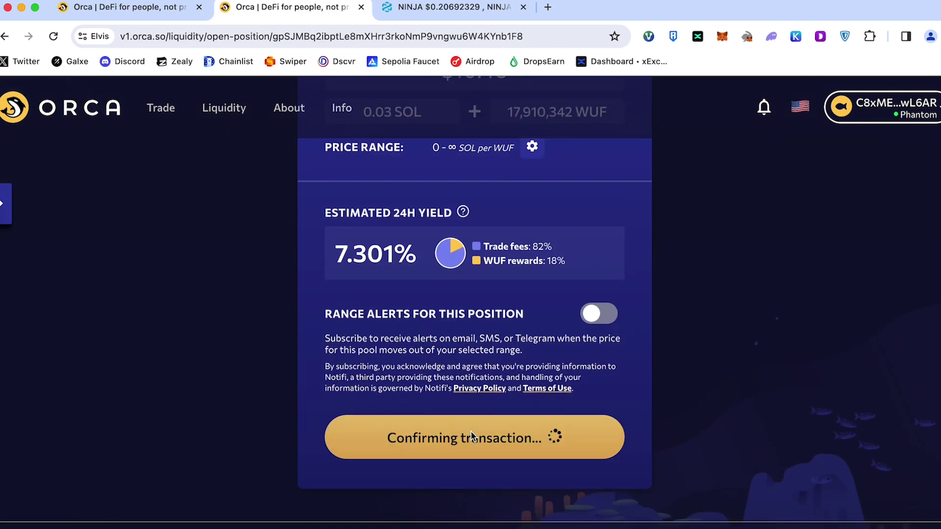
left_click(921, 409)
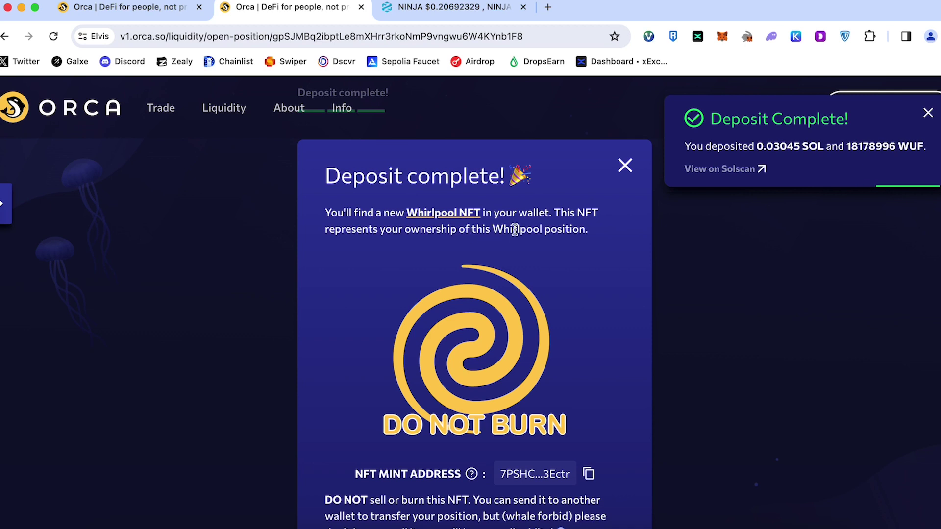
- Check the wallet, then view the in-range WUF/SOL position worth $10.48 in the portfolio
scroll(514, 229, "down", 4)
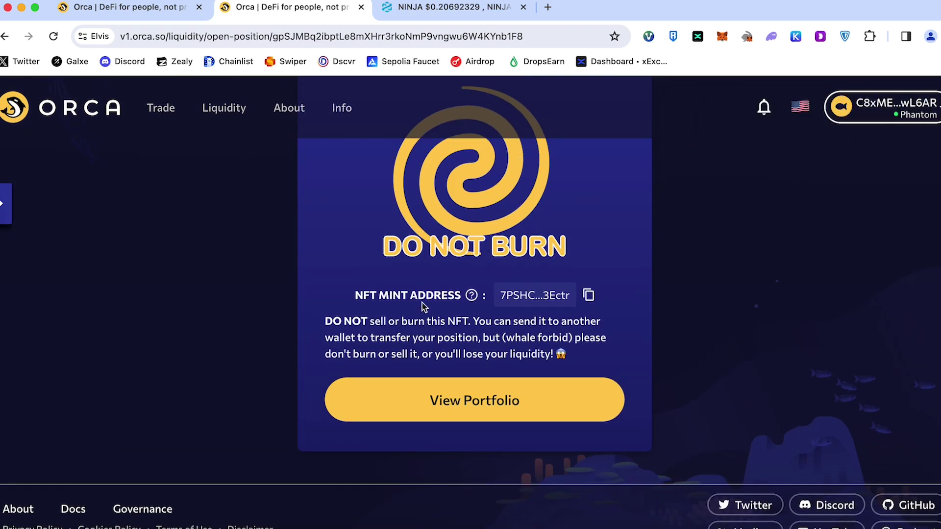
left_click(771, 36)
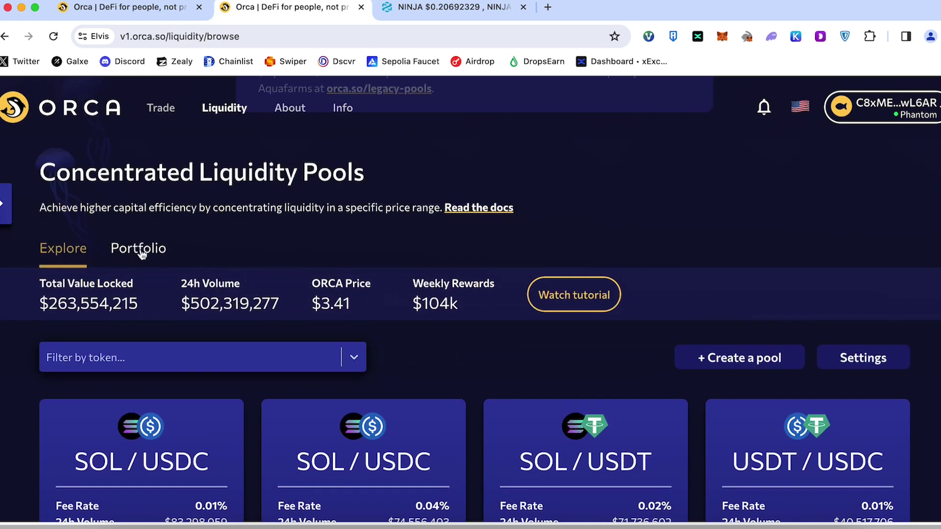
left_click(138, 250)
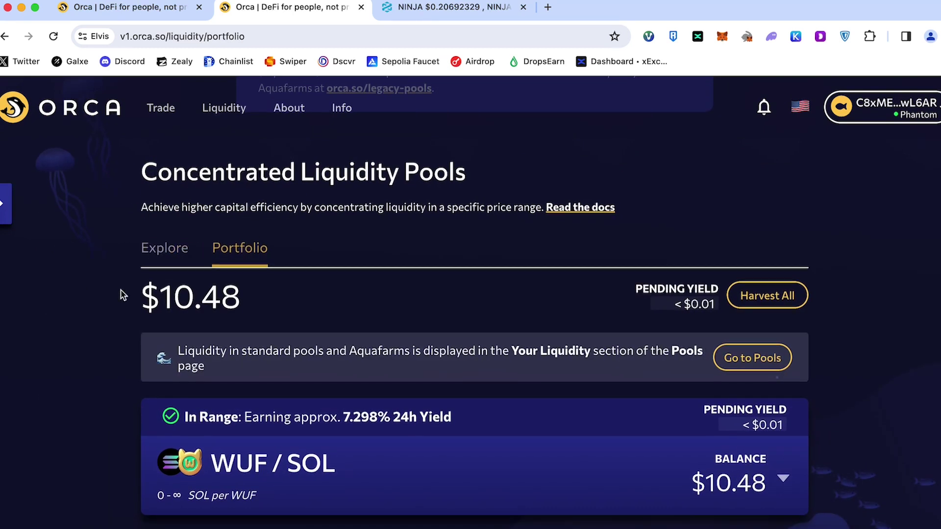